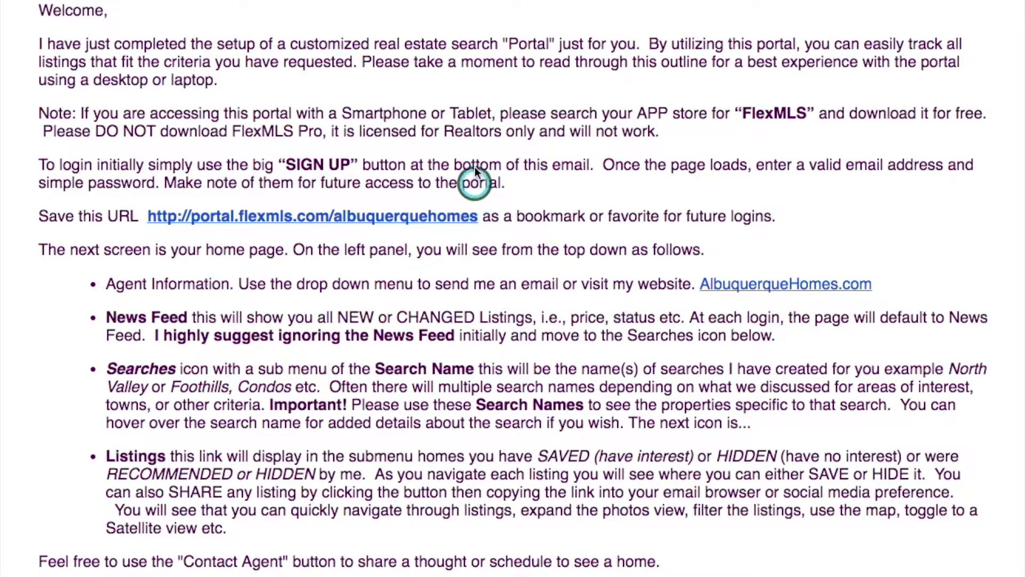
# - Scroll down and back through the agent's FlexMLS portal welcome email
pyautogui.scroll(-3, 634, 187)
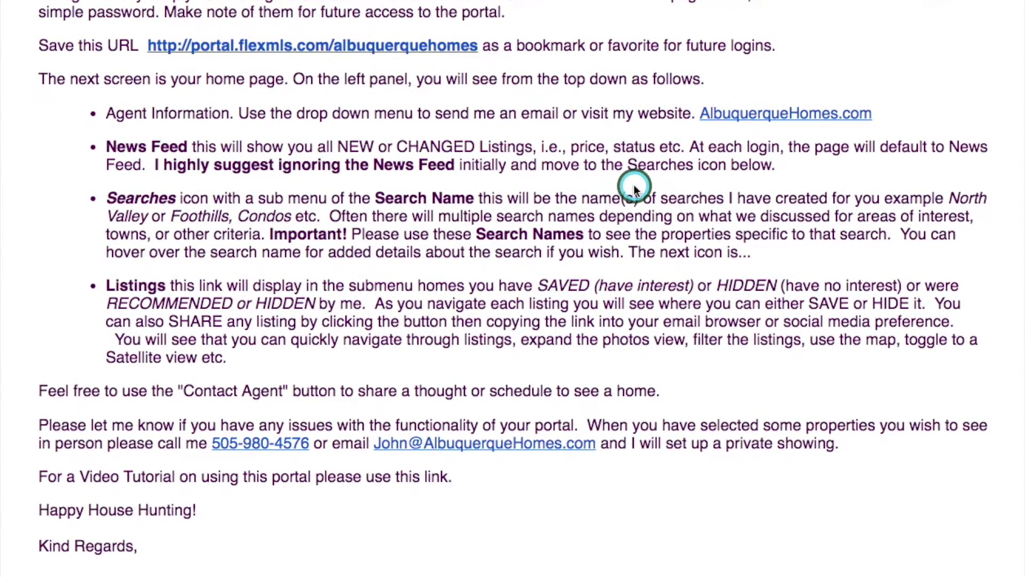
pyautogui.scroll(1, 646, 190)
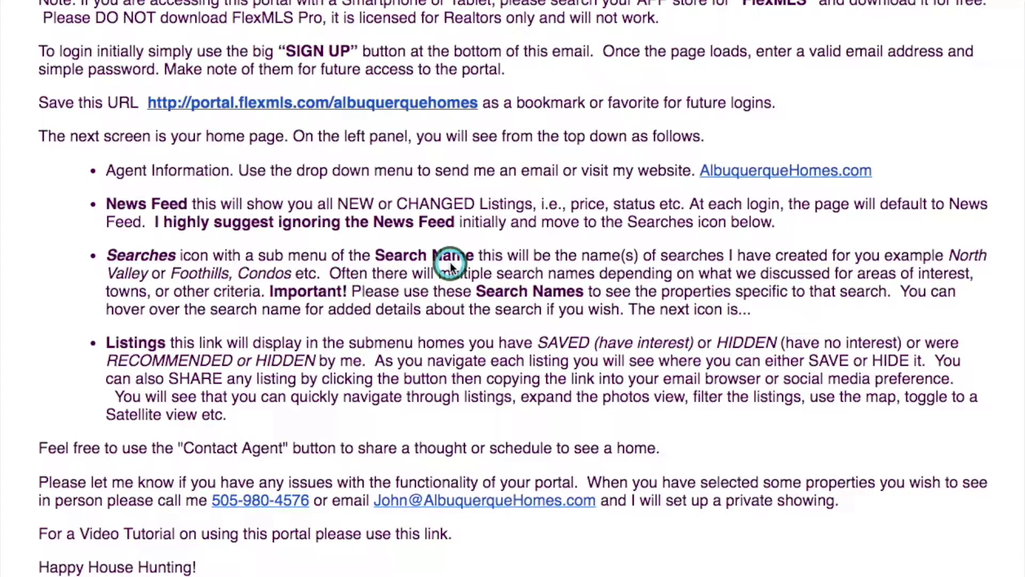
pyautogui.scroll(-5, 492, 200)
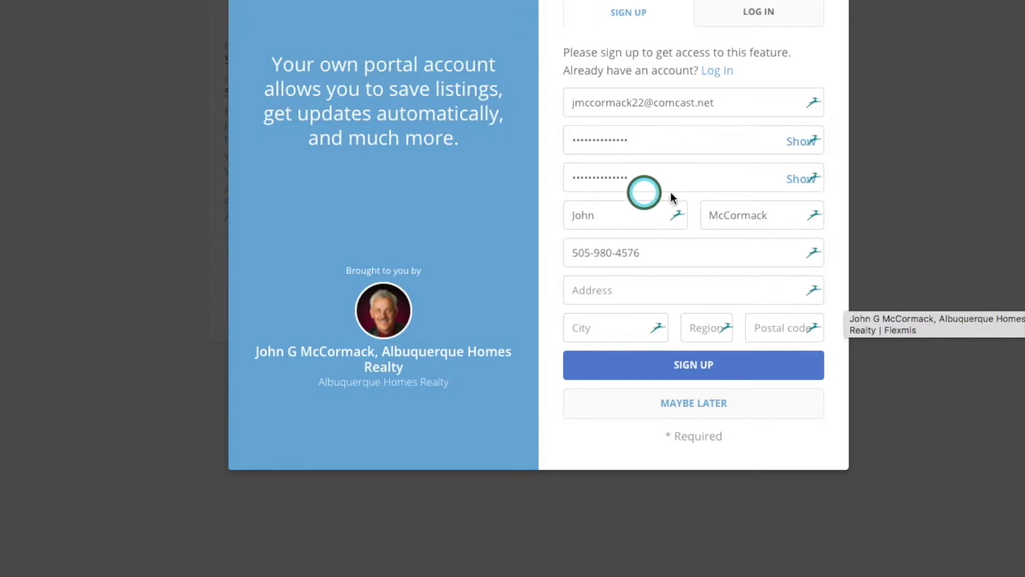
# - Submit the pre-filled sign-up form to enter the portal at the NW ABQ search
pyautogui.click(713, 365)
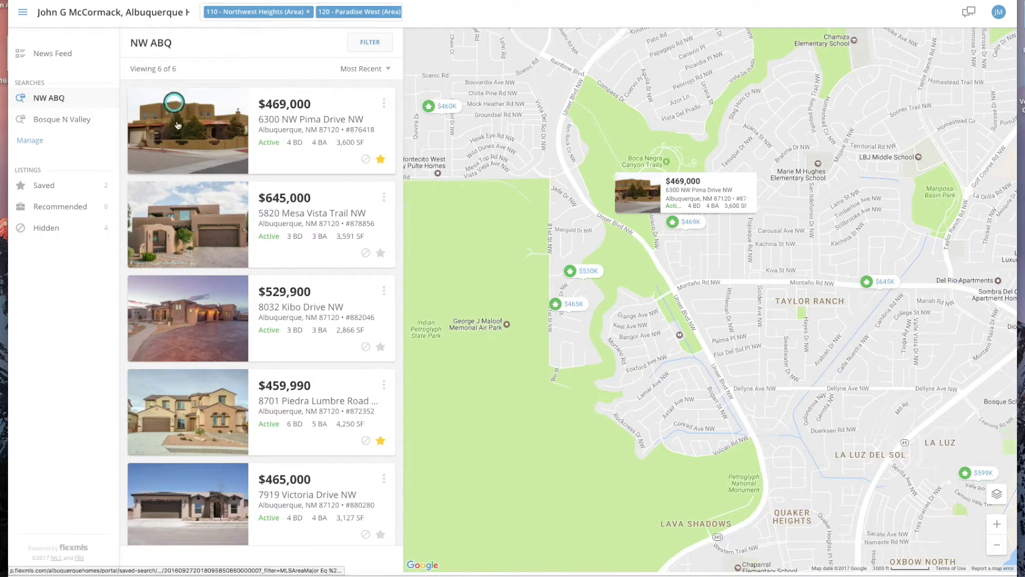
pyautogui.scroll(-2, 199, 182)
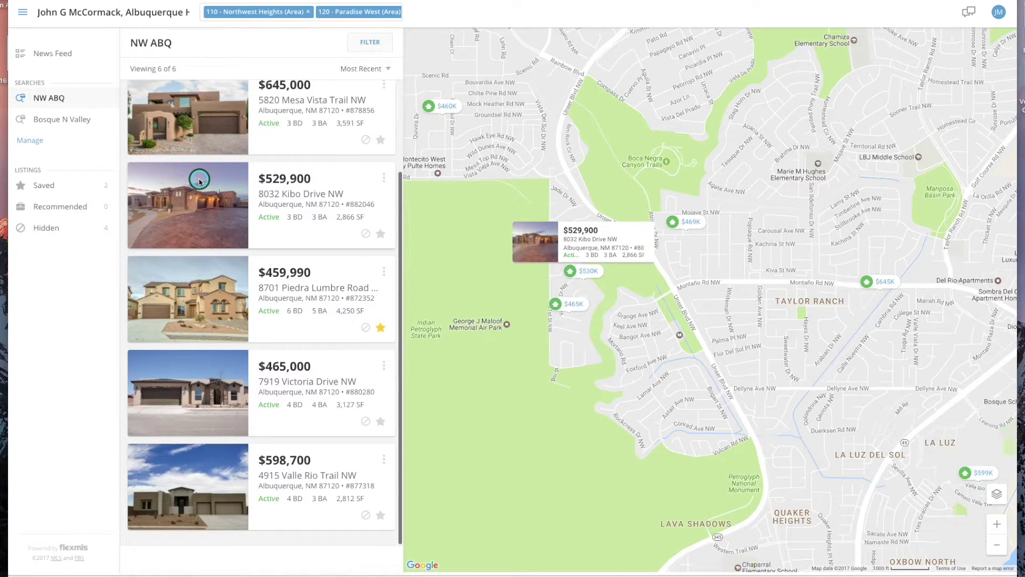
pyautogui.scroll(2, 199, 181)
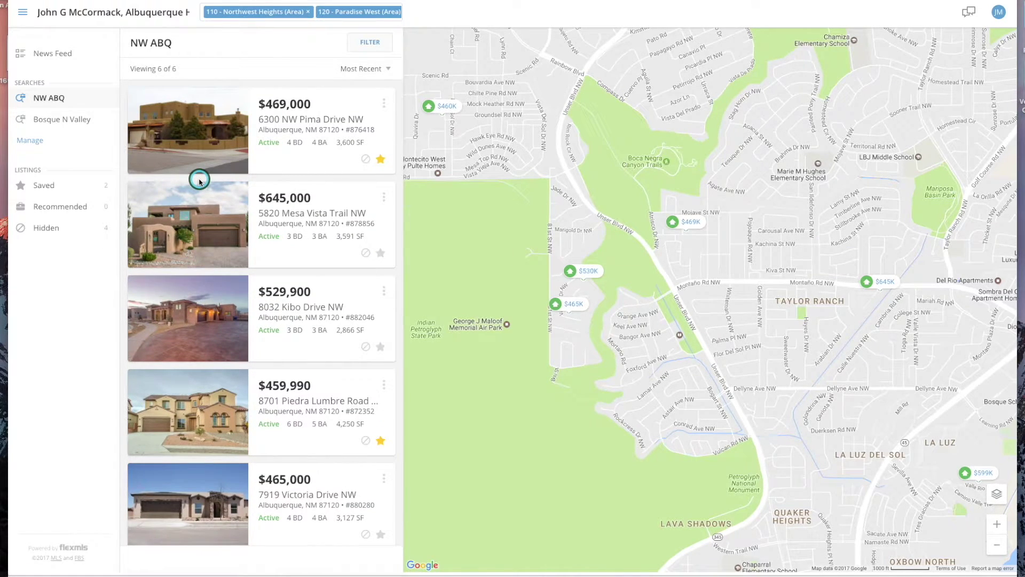
pyautogui.click(197, 125)
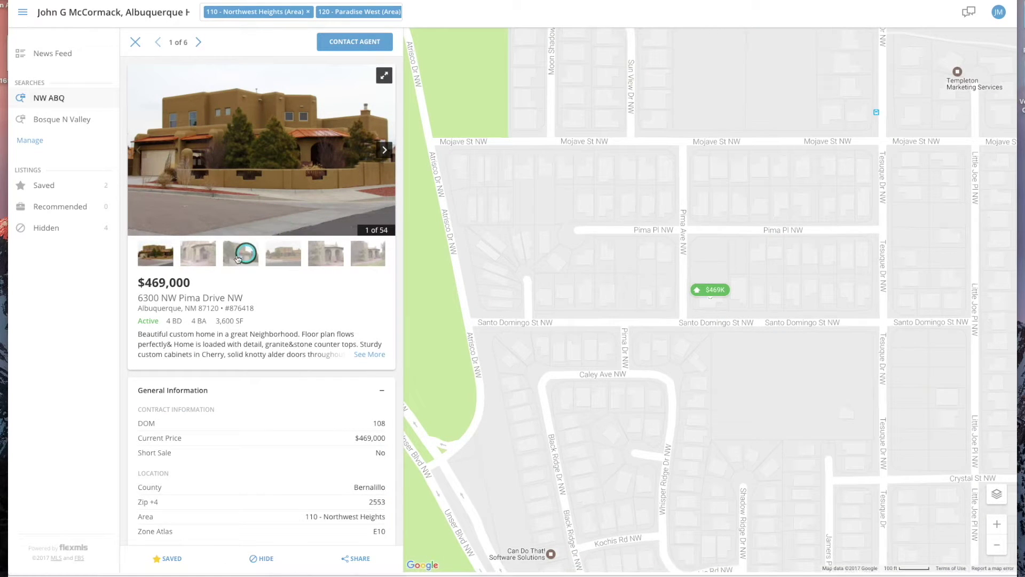
# - Page through the Pima Drive listing's photos in the details panel up to photo 7 of 54
pyautogui.click(191, 257)
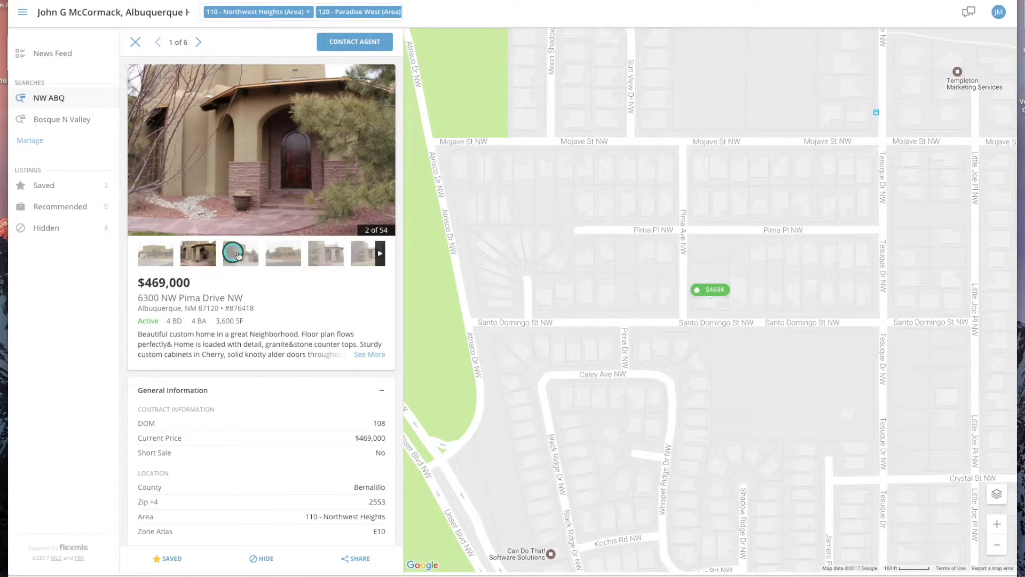
pyautogui.click(241, 256)
pyautogui.click(283, 254)
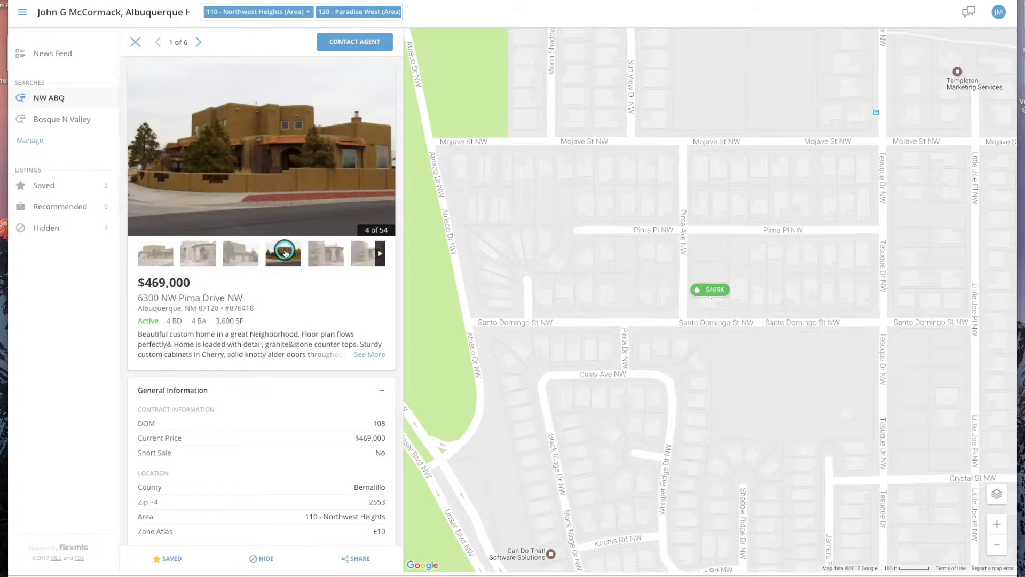
pyautogui.click(384, 151)
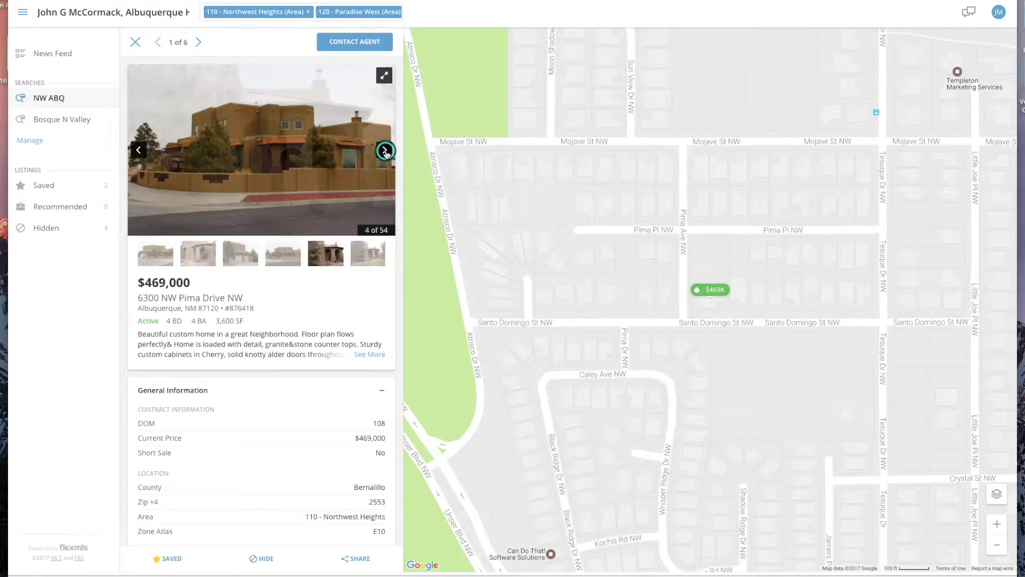
pyautogui.click(385, 152)
pyautogui.click(385, 151)
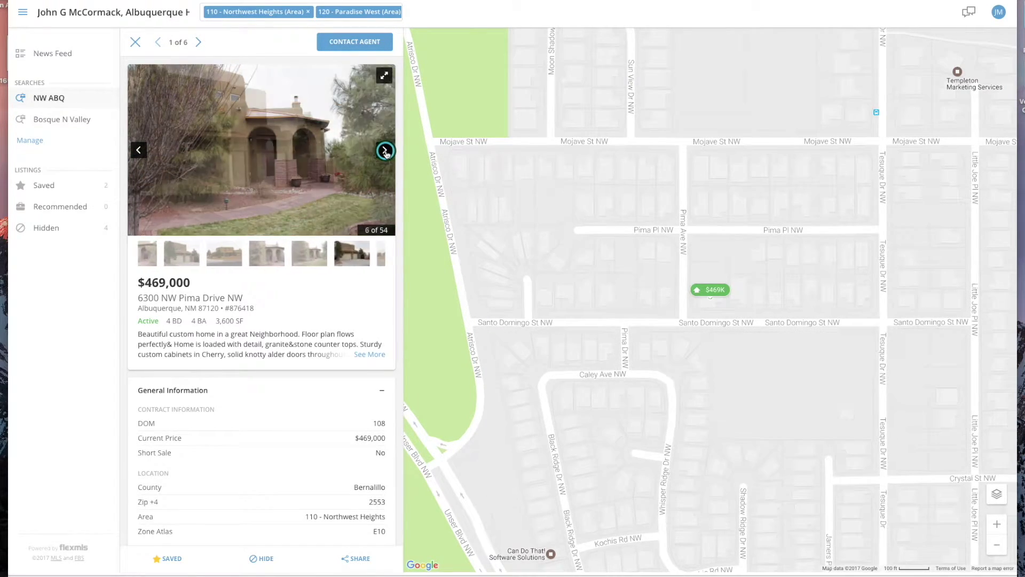
# - View the photos full screen, advance to the entry-hall shot (10 of 54), and exit
pyautogui.click(384, 75)
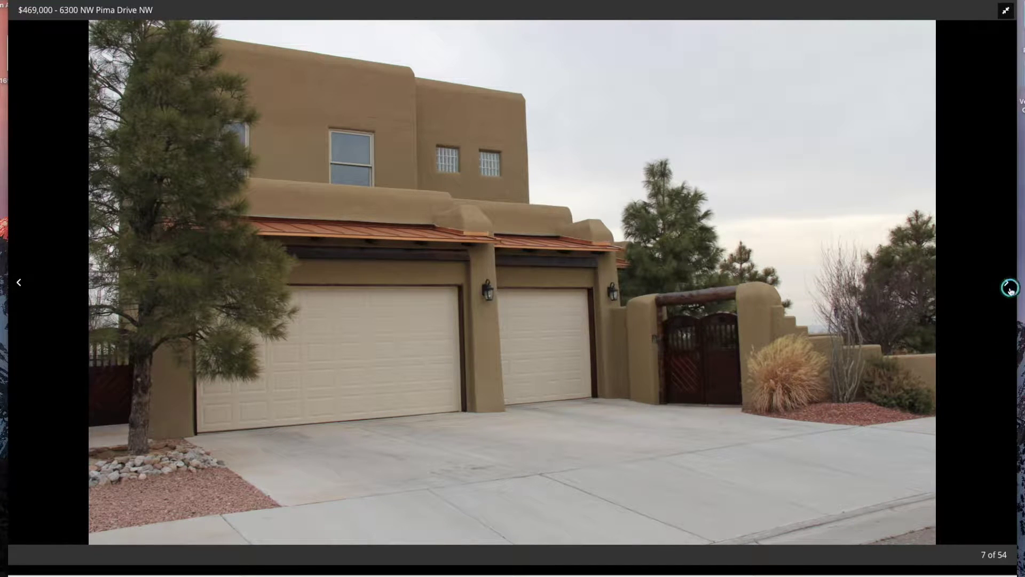
pyautogui.click(1009, 283)
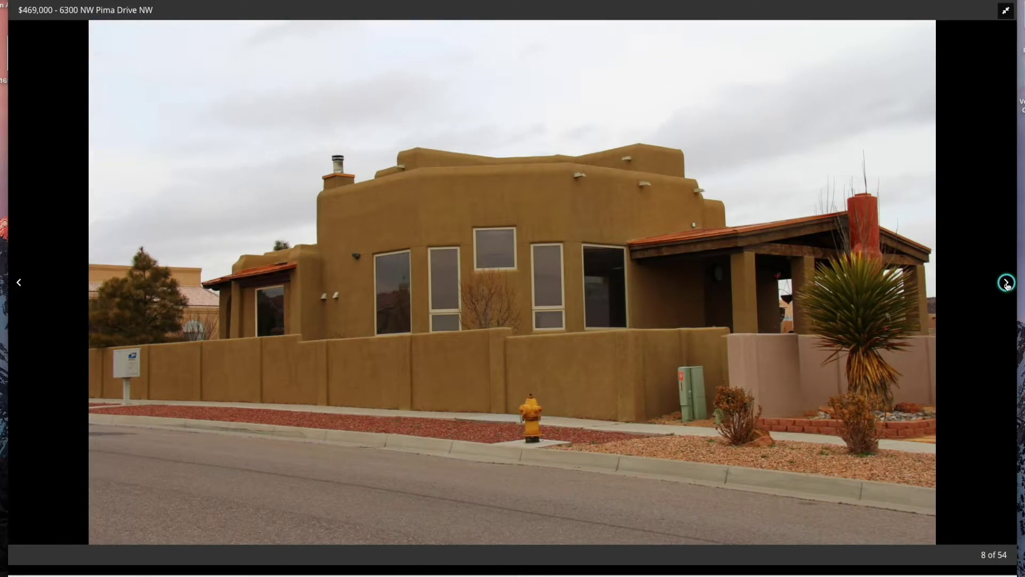
pyautogui.click(1007, 283)
pyautogui.click(1007, 283)
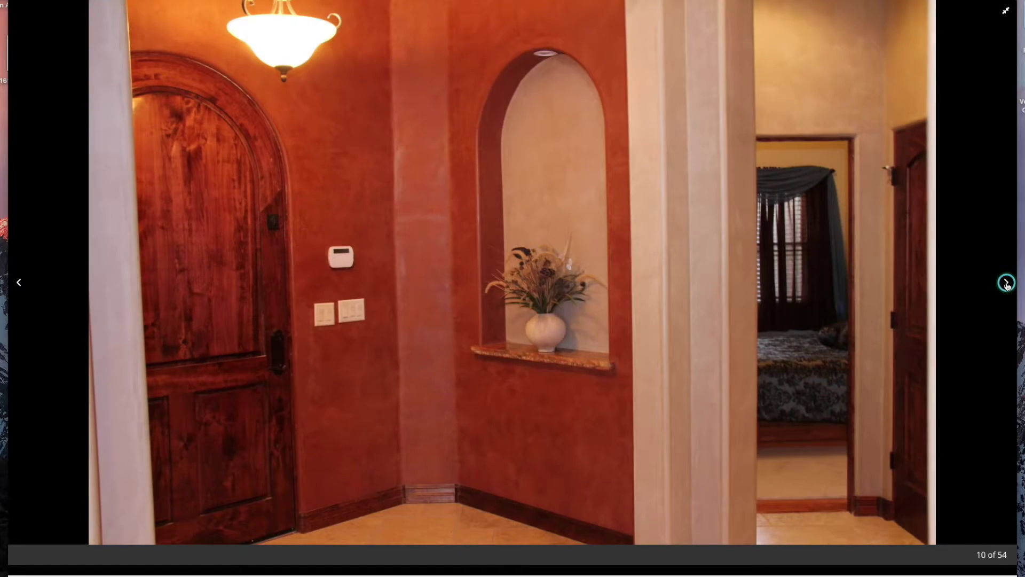
pyautogui.click(1006, 10)
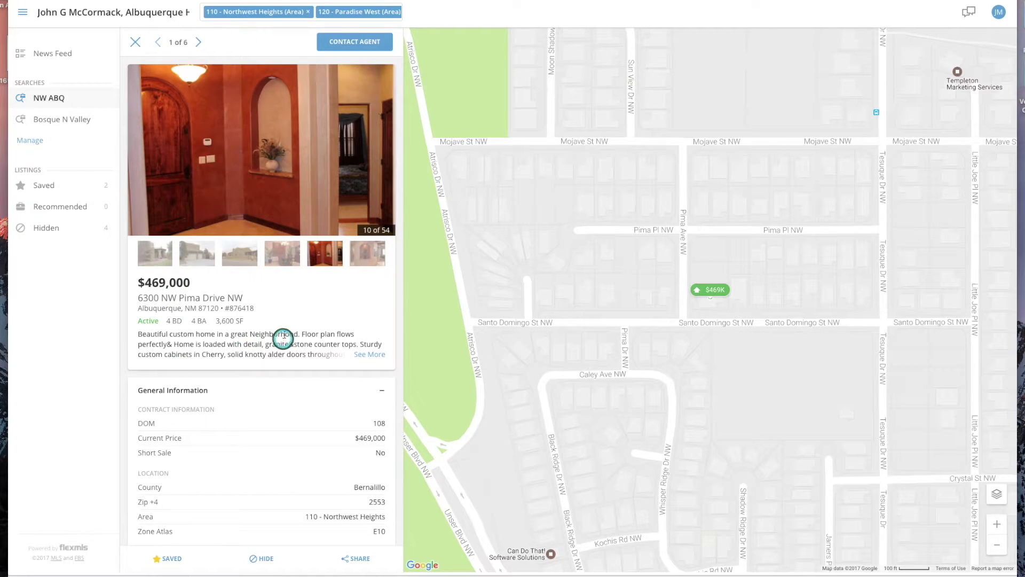
# - Expand the Pima Drive listing's full property description and read down the details
pyautogui.click(368, 354)
pyautogui.scroll(-4, 368, 354)
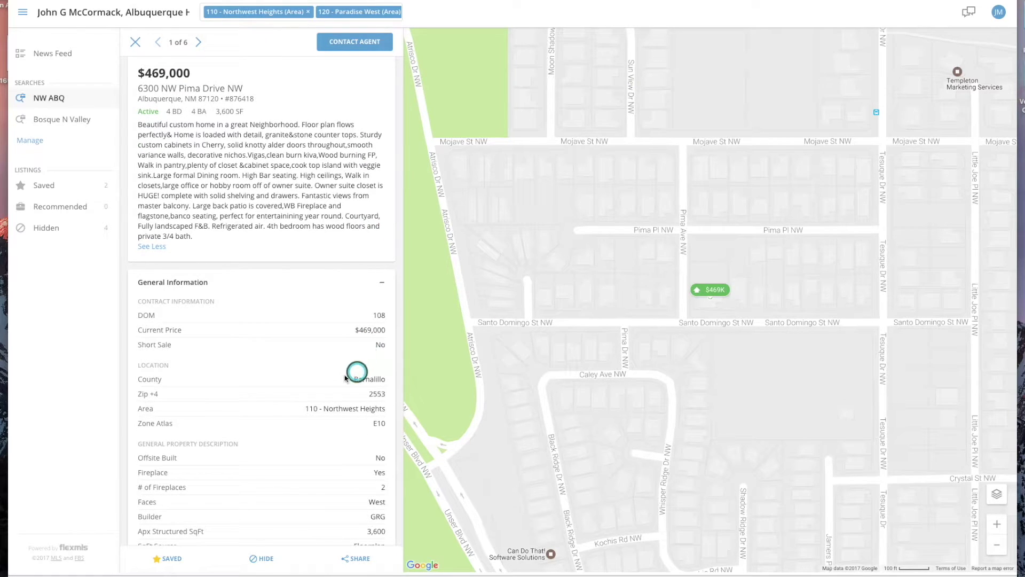
pyautogui.scroll(-4, 297, 367)
pyautogui.scroll(-5, 296, 366)
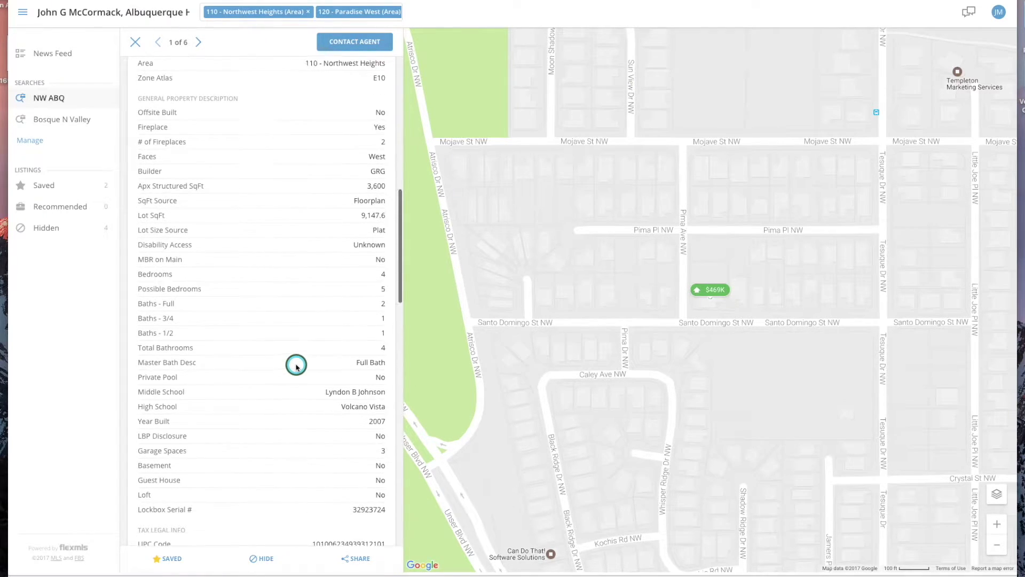
pyautogui.scroll(-9, 296, 366)
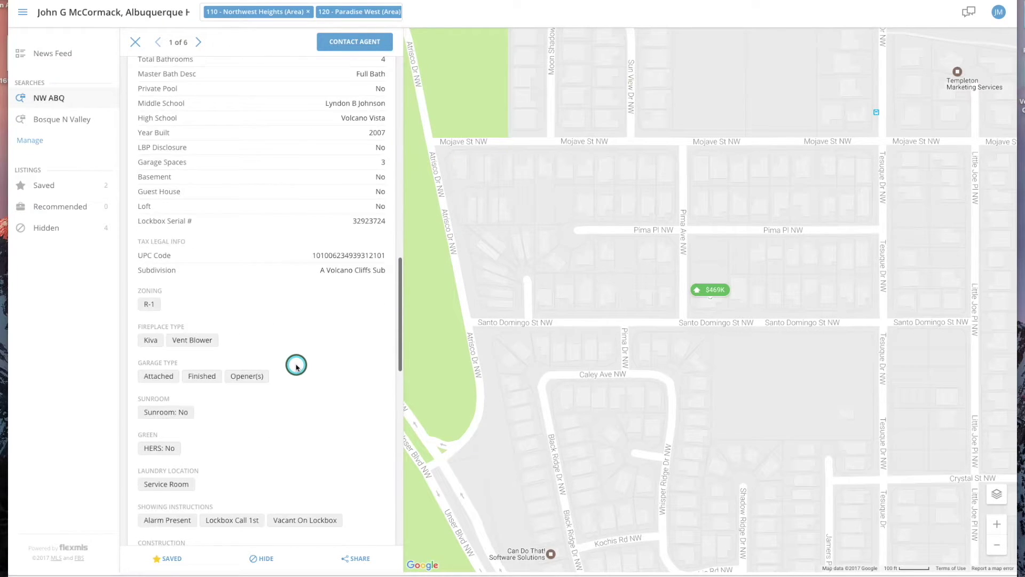
pyautogui.scroll(-7, 296, 366)
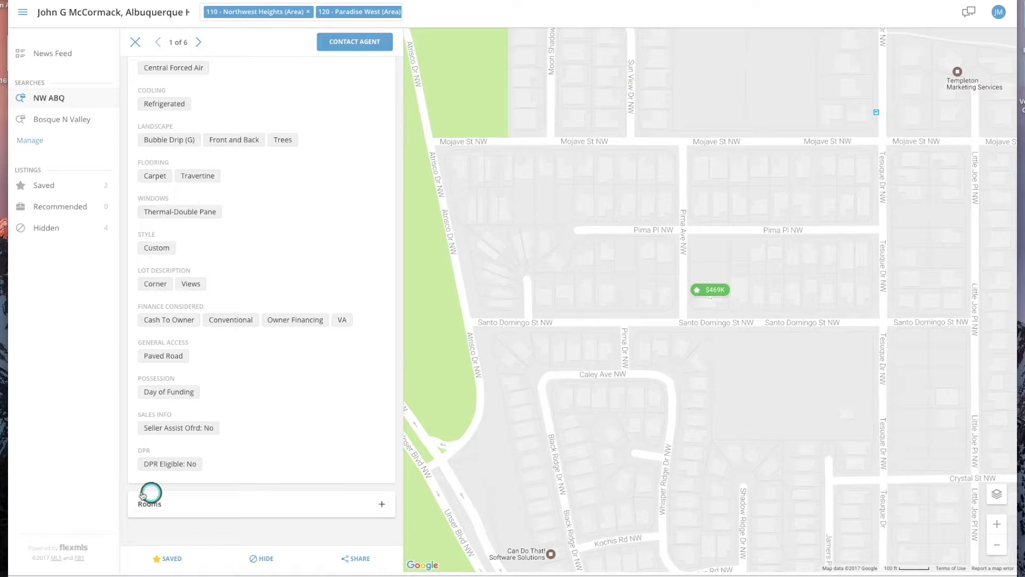
# - Expand the Rooms section, review it, and return to the top of the details
pyautogui.click(382, 506)
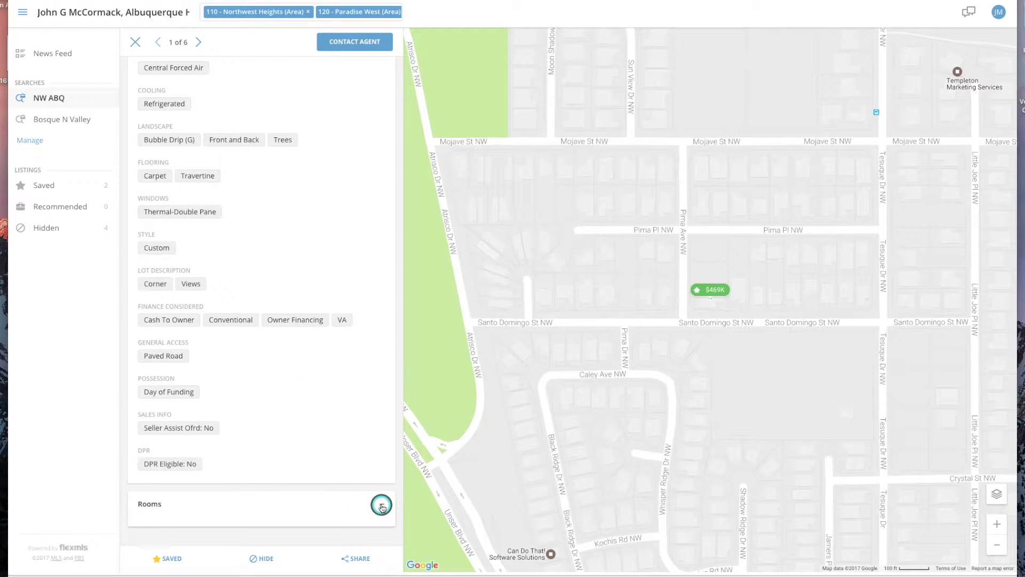
pyautogui.scroll(-5, 377, 488)
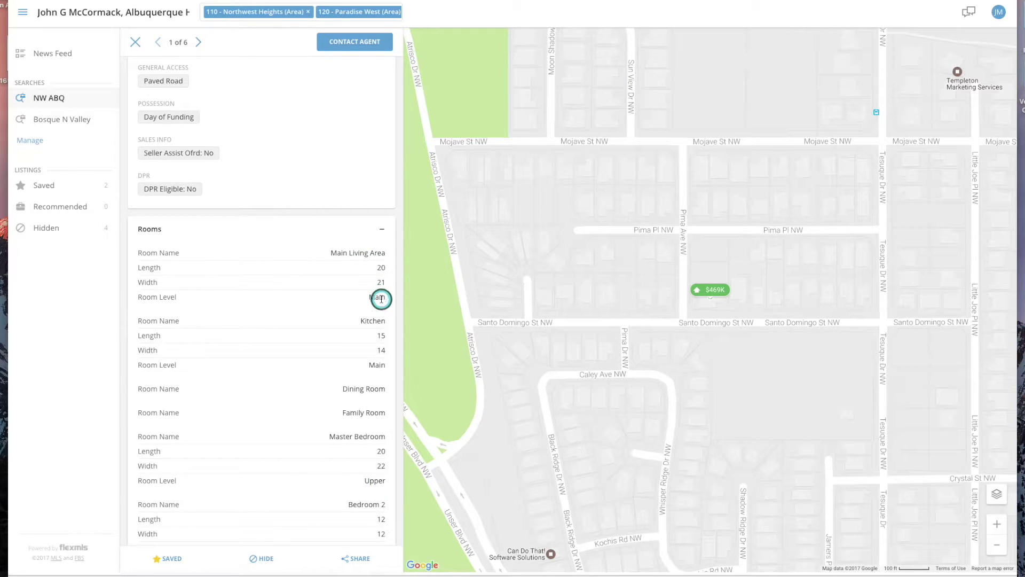
pyautogui.scroll(20, 293, 274)
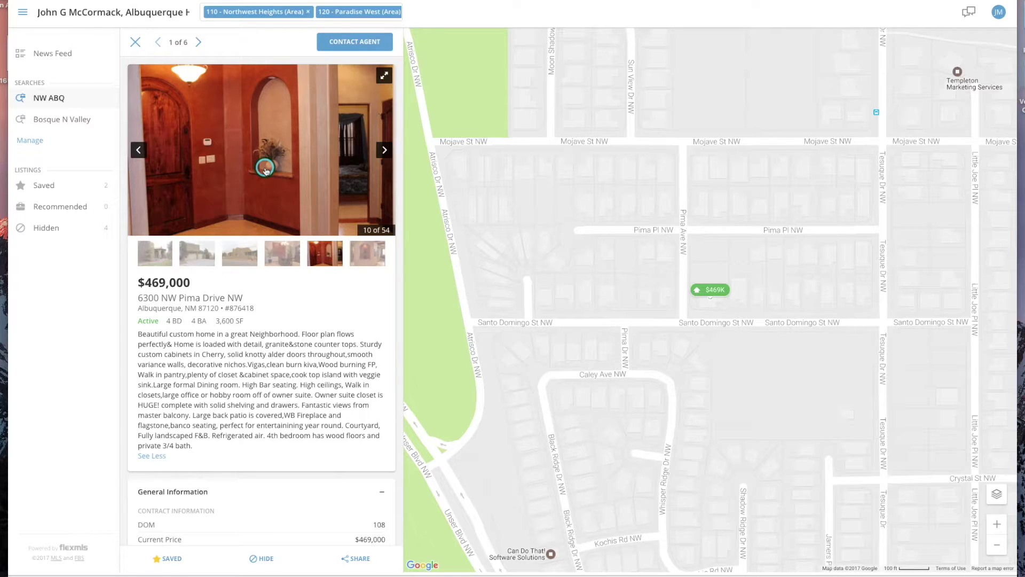
# - Unsave the Pima Drive listing, get its shareable link, and close the share box
pyautogui.click(166, 560)
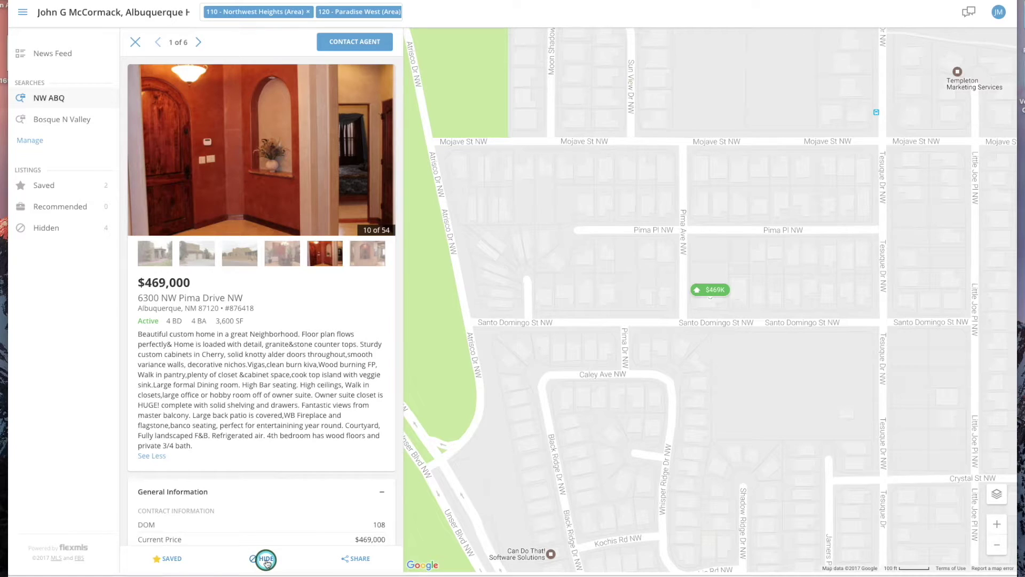
pyautogui.click(359, 558)
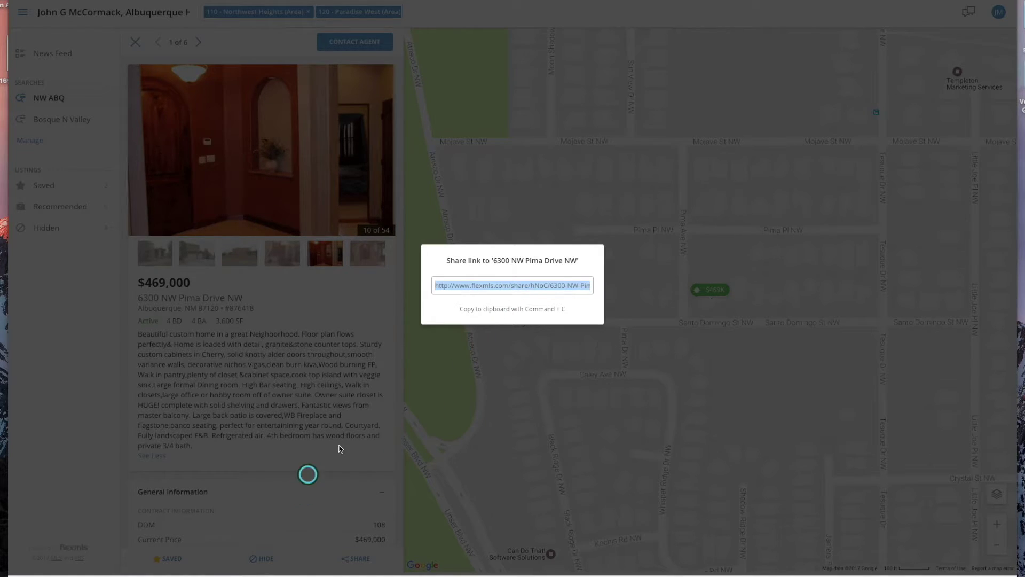
pyautogui.click(317, 450)
pyautogui.scroll(-1, 304, 434)
pyautogui.scroll(1, 304, 435)
pyautogui.moveTo(222, 105)
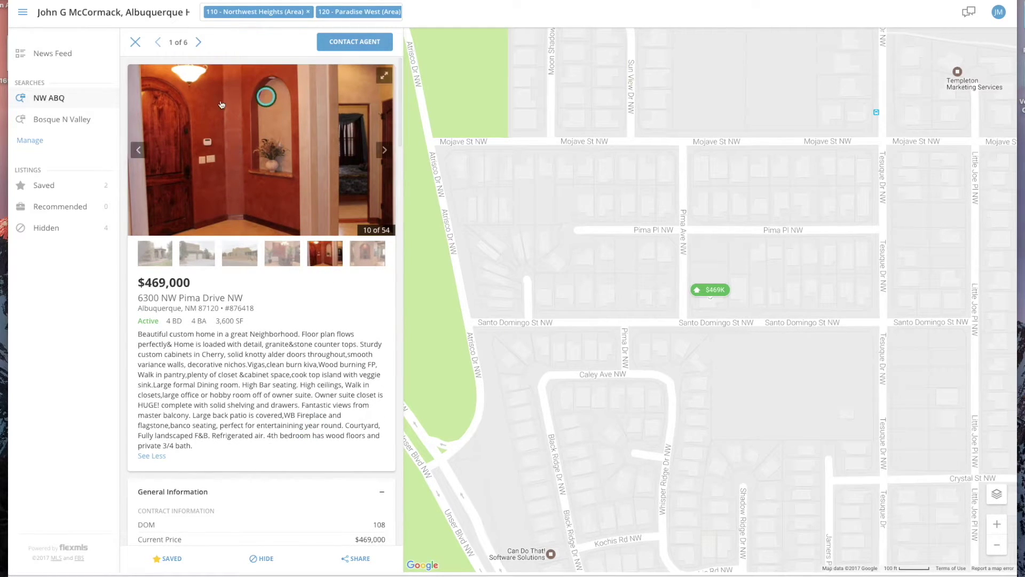
pyautogui.click(198, 43)
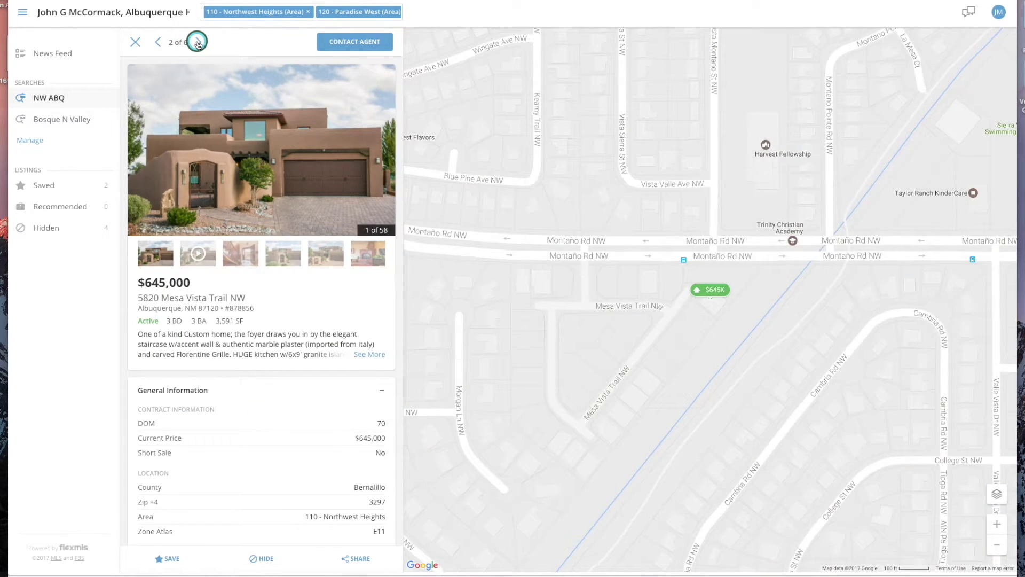
pyautogui.click(199, 42)
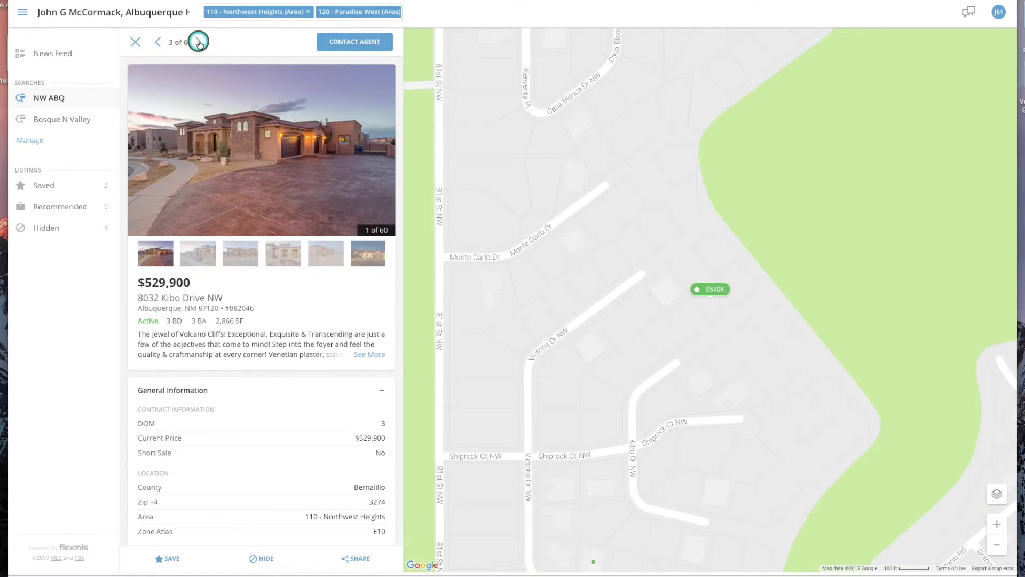
pyautogui.click(134, 44)
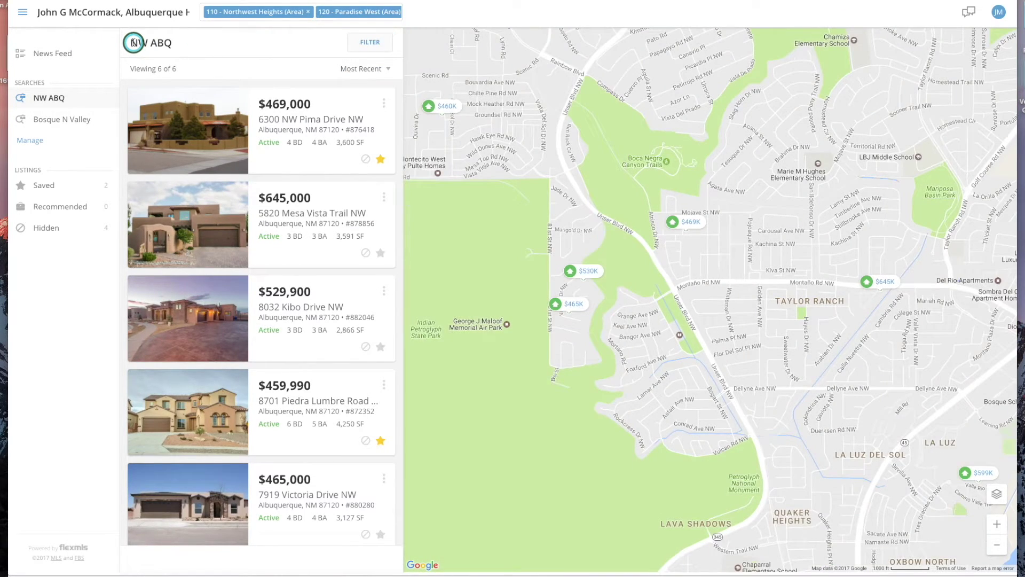
# - Check the sort options without changing them, and zoom the map out and back in
pyautogui.click(388, 70)
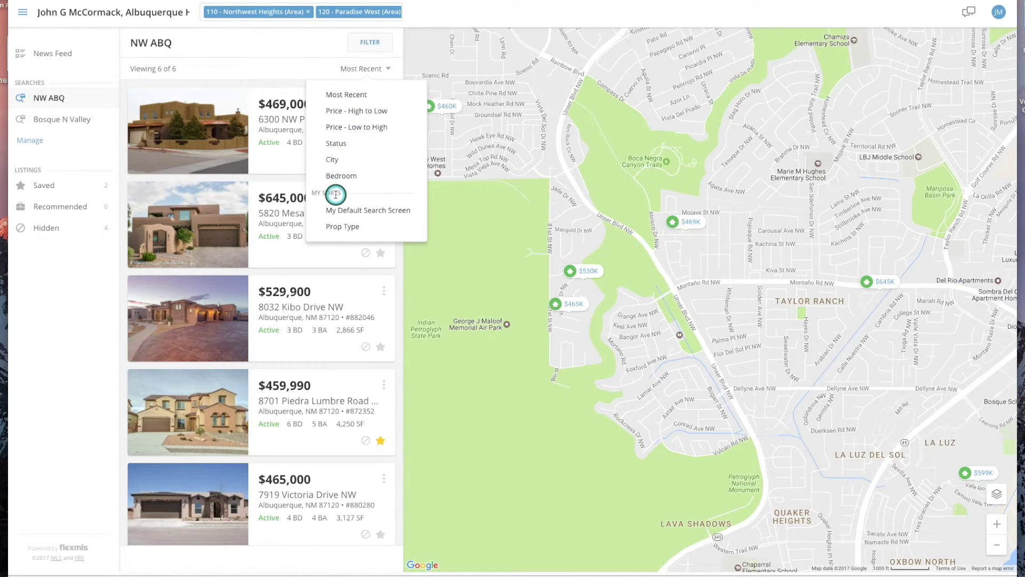
pyautogui.click(284, 69)
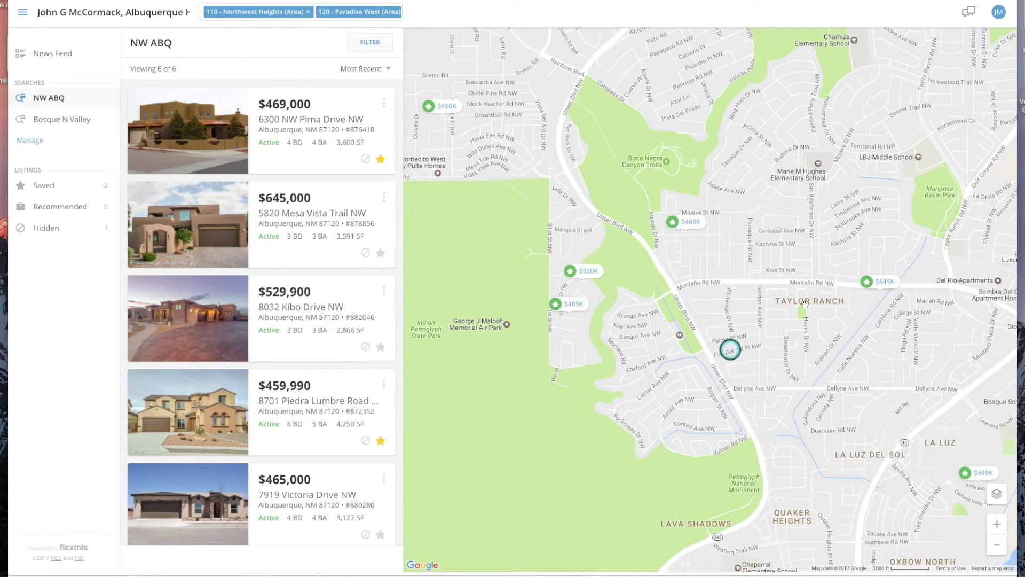
pyautogui.click(998, 545)
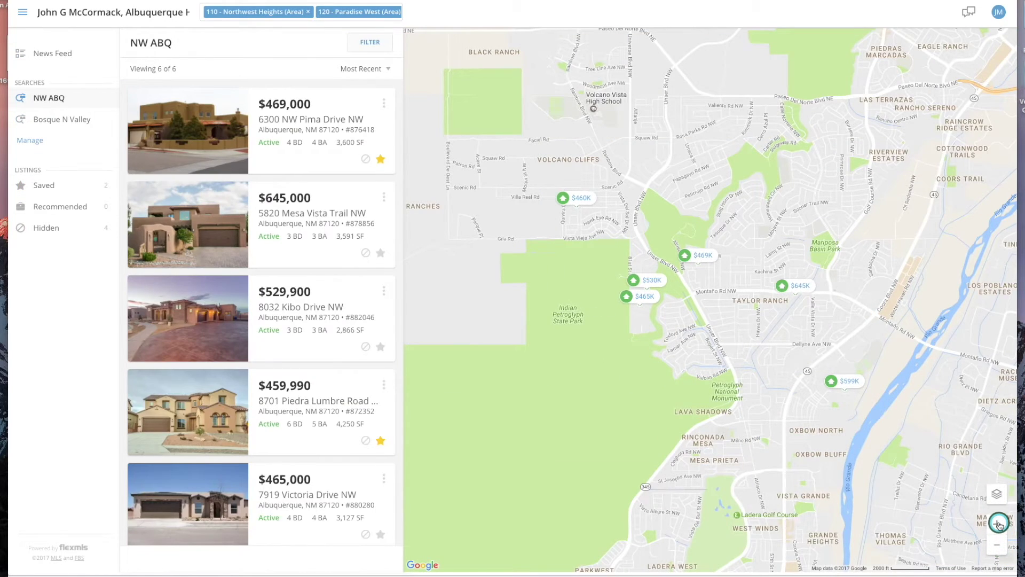
pyautogui.click(997, 524)
pyautogui.click(998, 523)
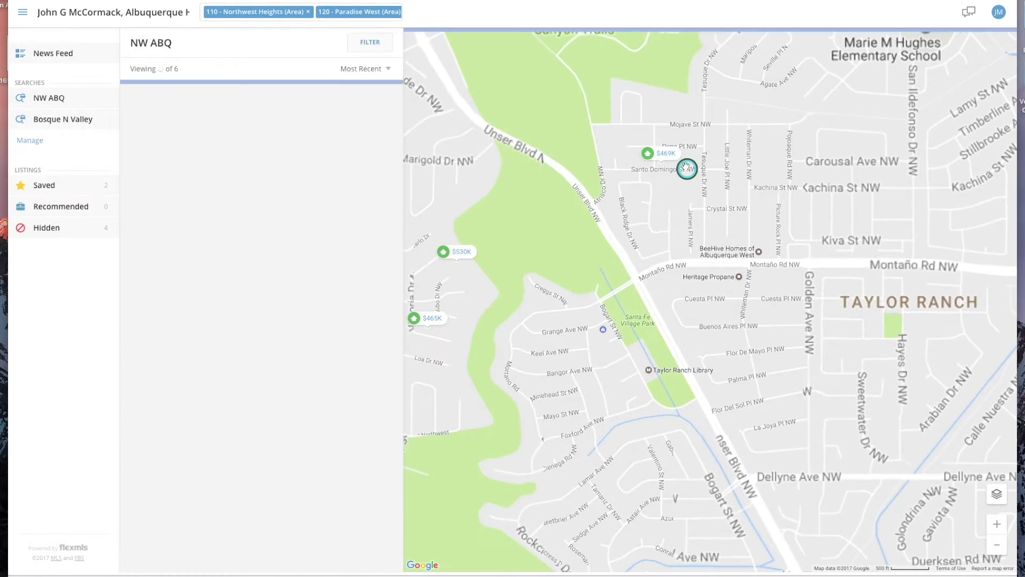
# - Open the $469K Pima Drive marker on the map, then switch to the Bosque N Valley search
pyautogui.moveTo(664, 159)
pyautogui.click(663, 155)
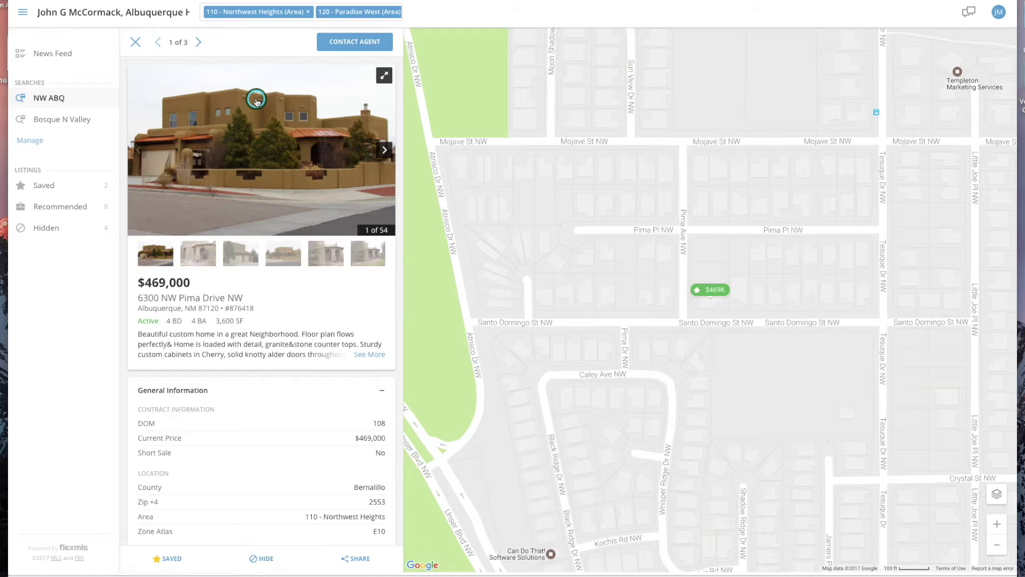
pyautogui.click(62, 119)
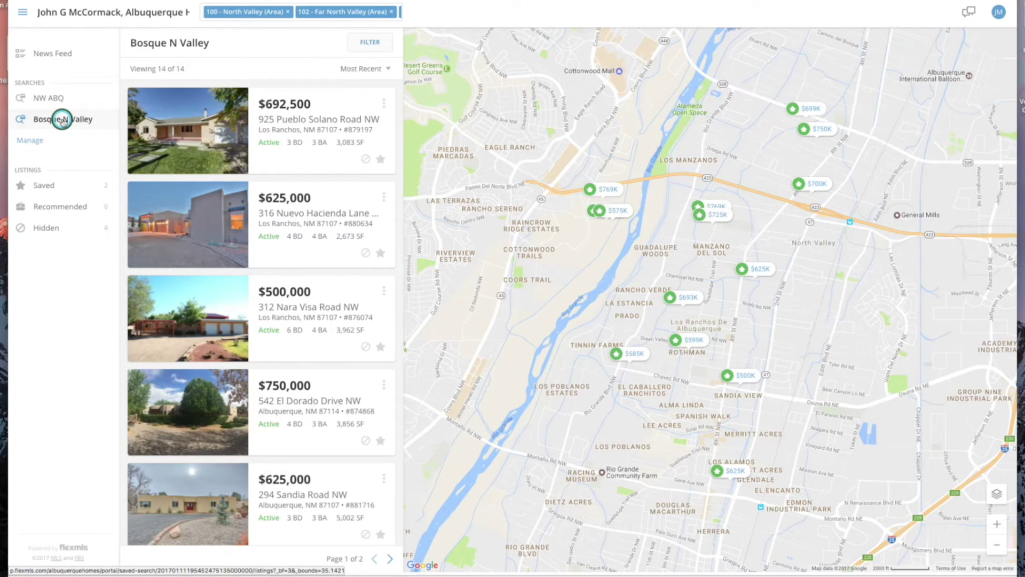
# - Check the account menu and New Message panel, then collapse the side navigation
pyautogui.click(998, 13)
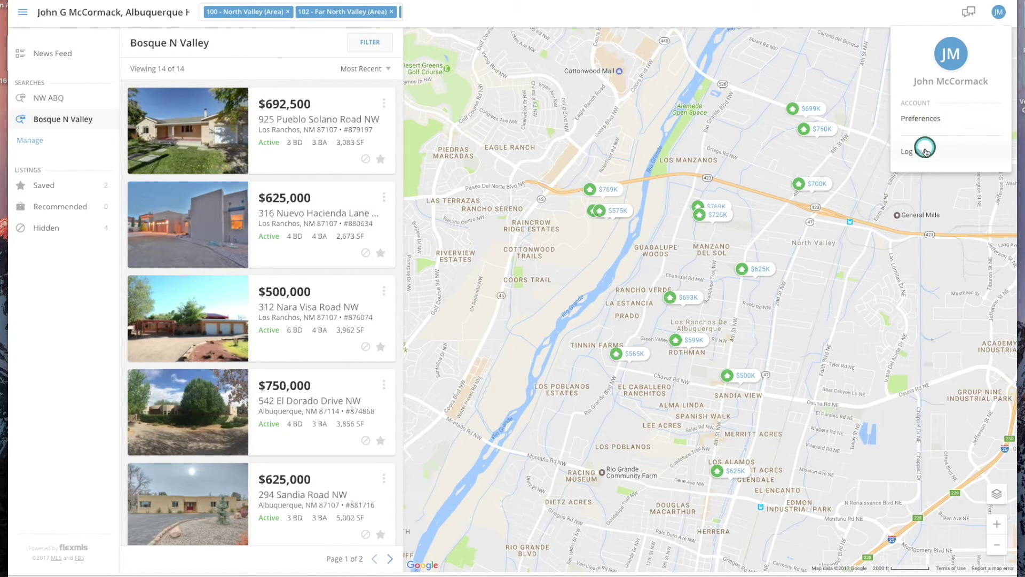
pyautogui.click(970, 12)
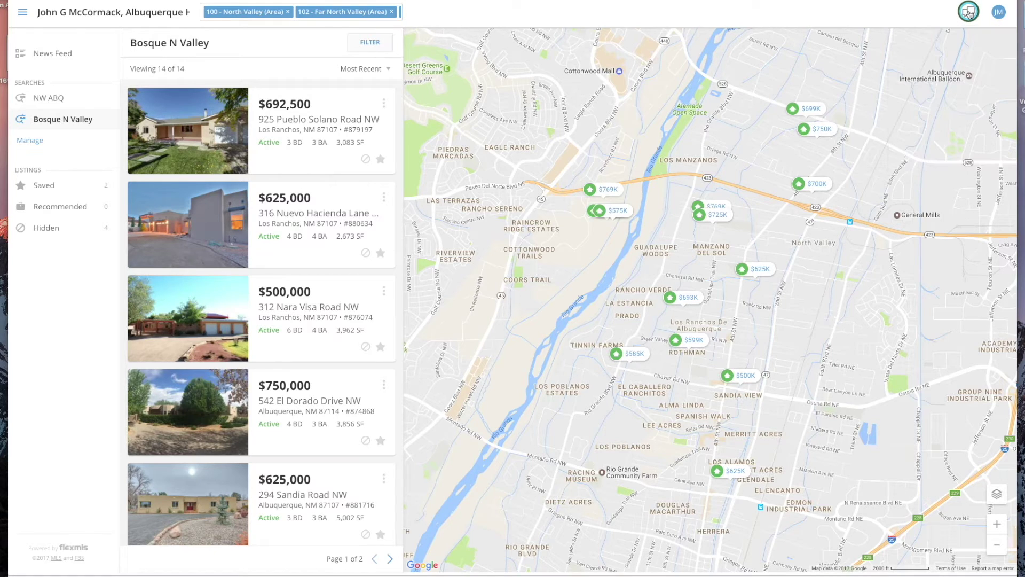
pyautogui.click(971, 12)
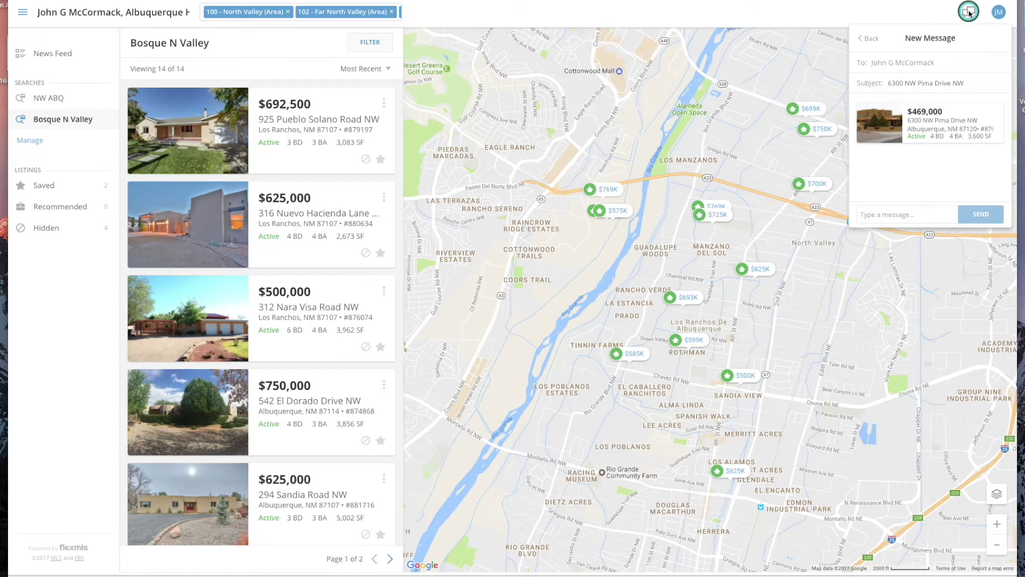
pyautogui.click(832, 19)
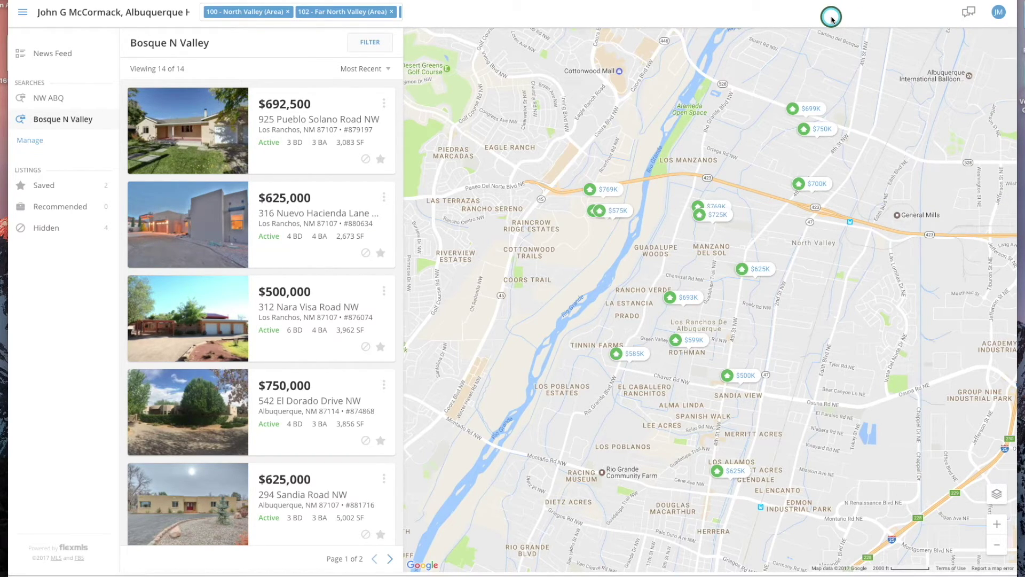
pyautogui.click(24, 11)
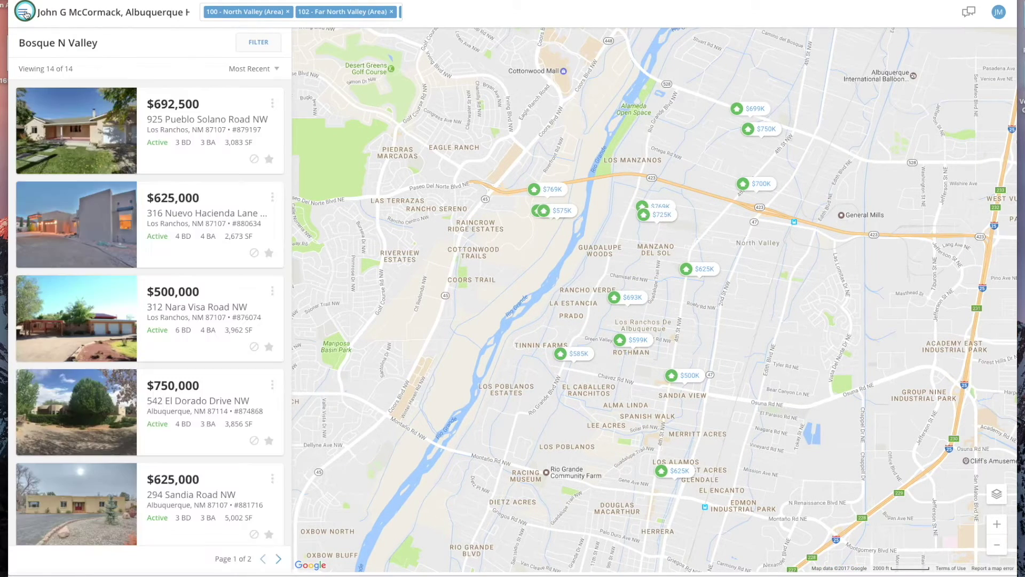
# - Hide Pueblo Solano ($692,500) and Nara Visa ($500,000), save Los Ranchos ($625,000), then view Saved
pyautogui.click(25, 13)
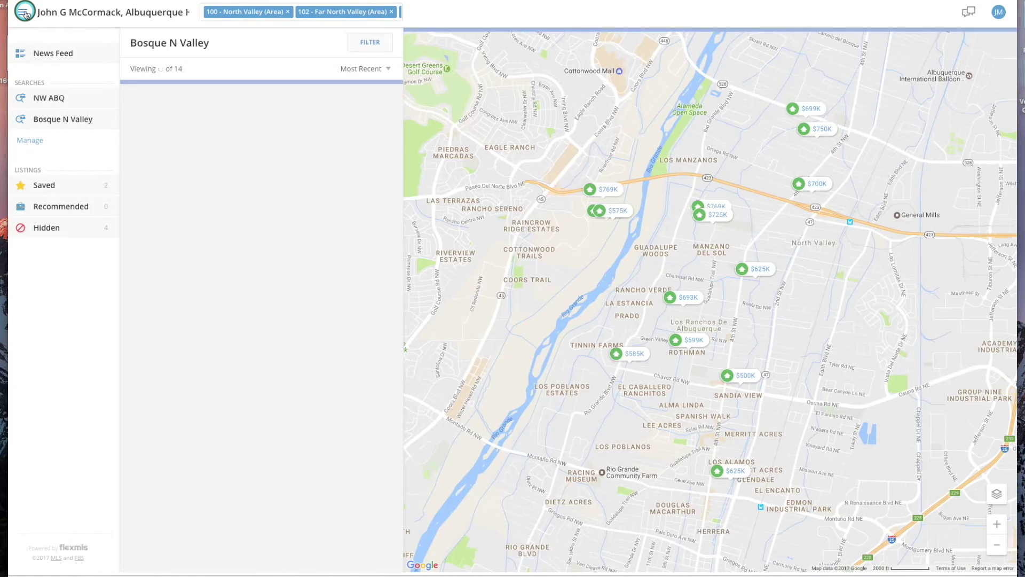
pyautogui.moveTo(353, 161)
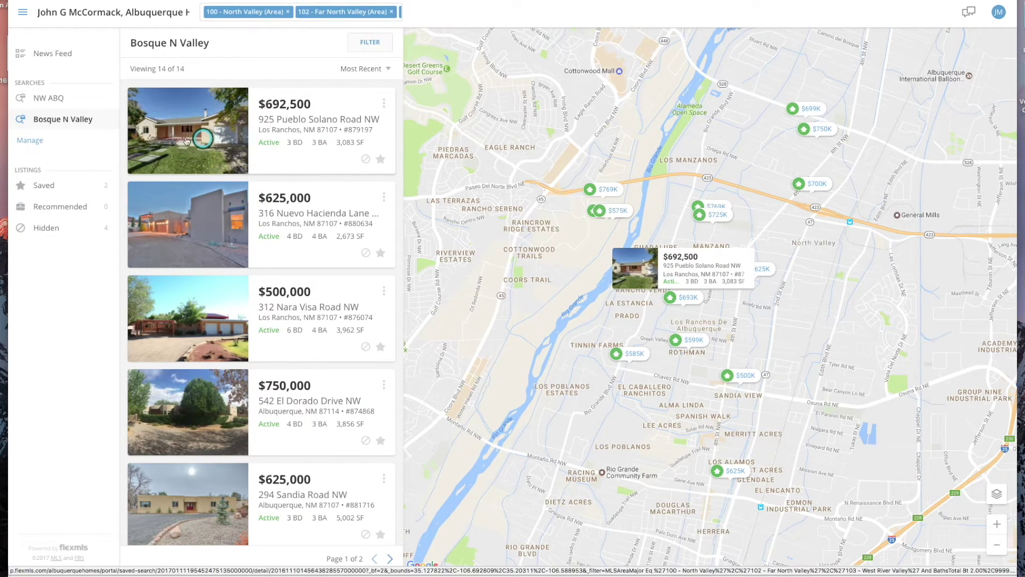
pyautogui.click(366, 159)
pyautogui.click(380, 252)
pyautogui.click(366, 346)
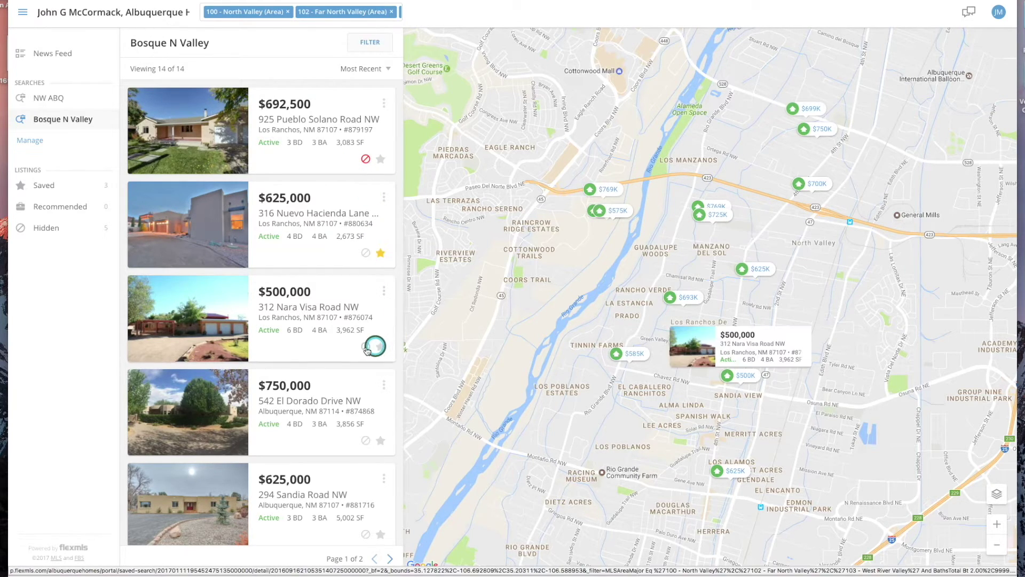
pyautogui.click(197, 400)
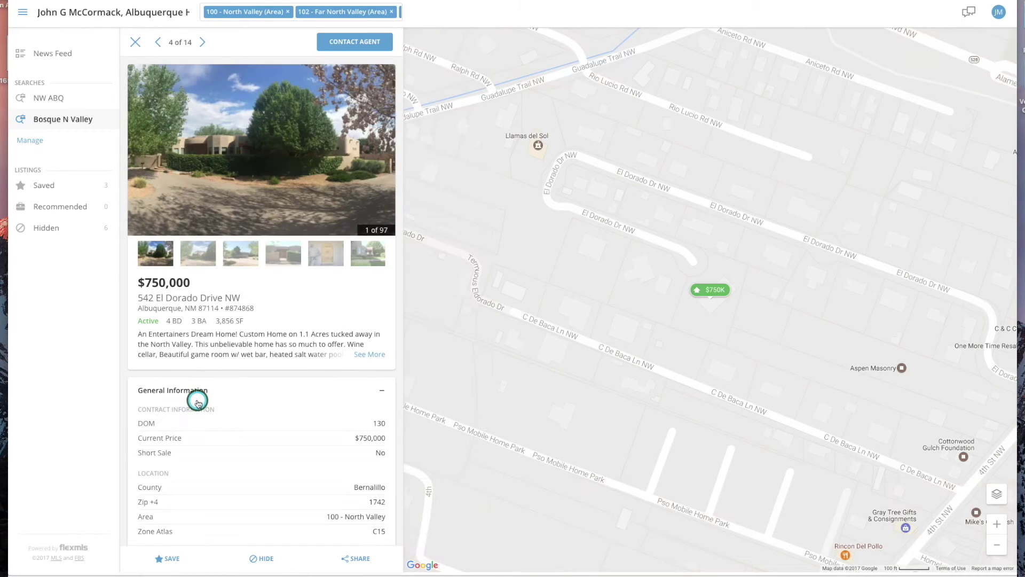
pyautogui.click(45, 187)
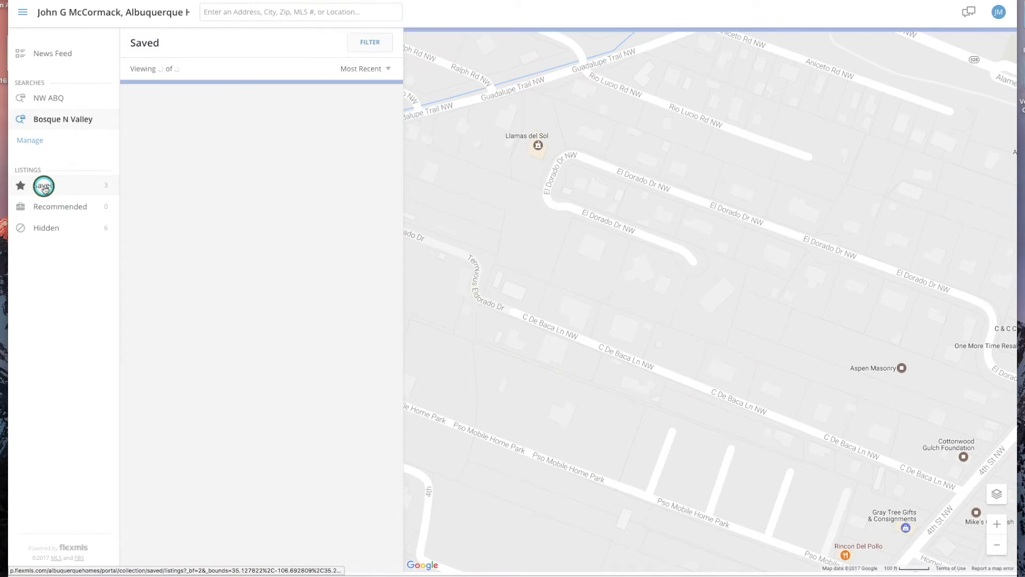
# - Rate the saved $625,000 home three stars and the 6300 NW Pima Drive home two stars, then rate the $459,990 home
pyautogui.click(369, 159)
pyautogui.click(381, 160)
pyautogui.click(368, 254)
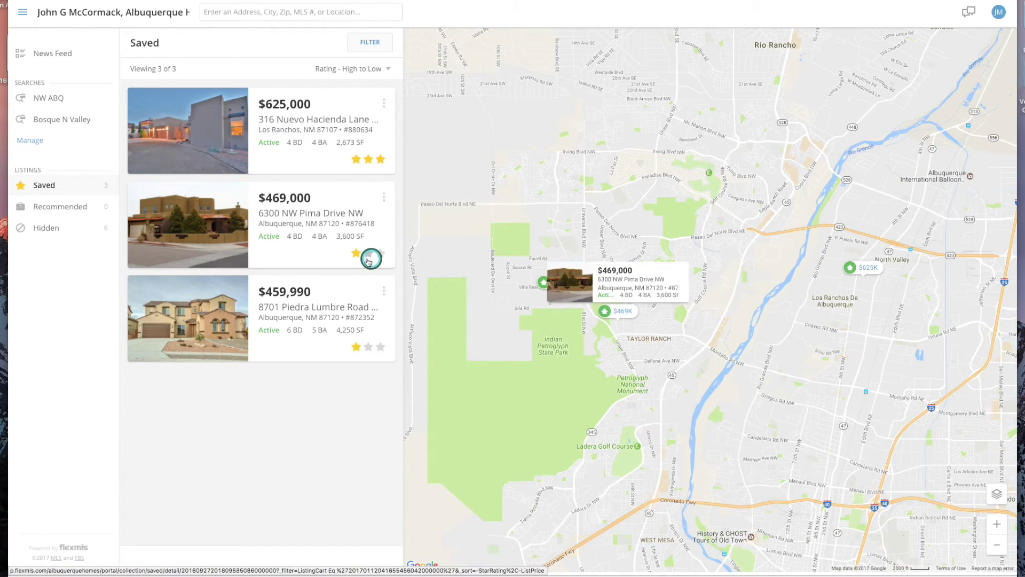
pyautogui.click(367, 350)
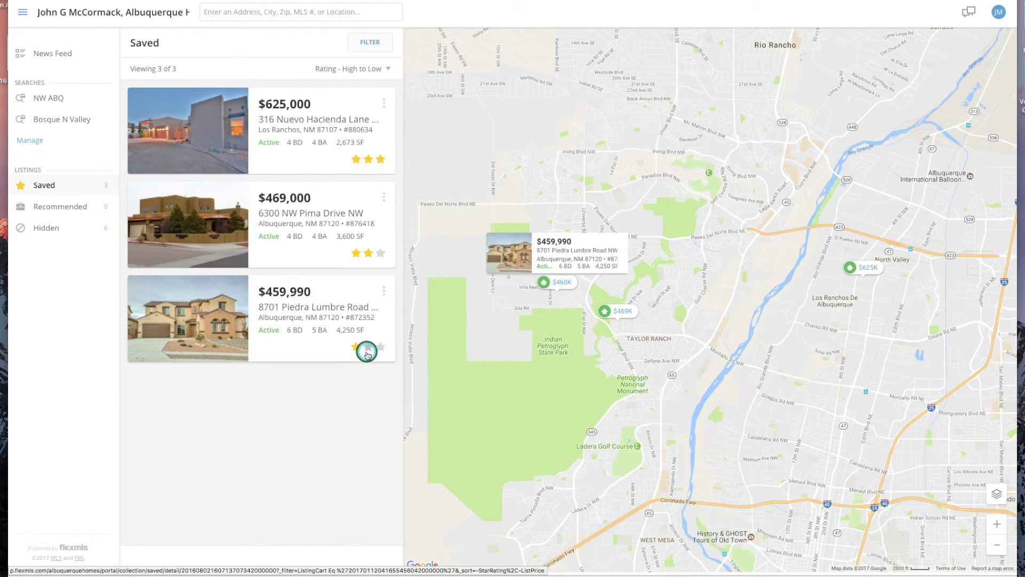